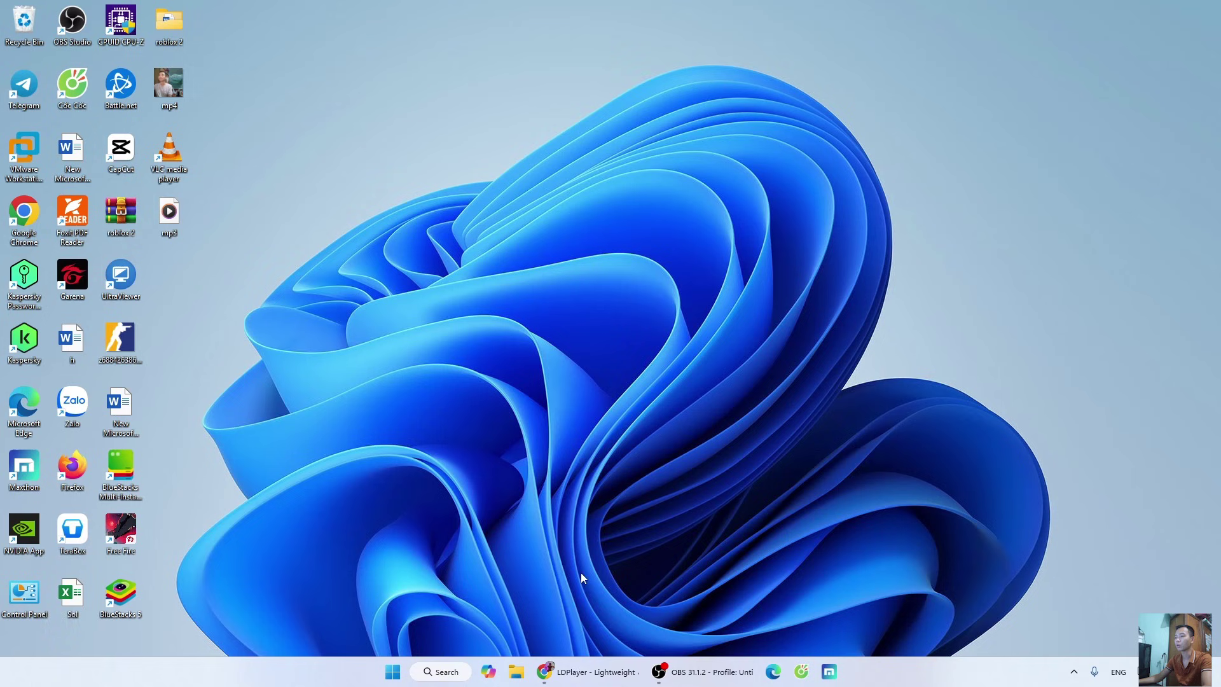
- Download LDPlayer 9 from ldplayer.net in Chrome and install it with the downloaded installer
mouse_move(585, 675)
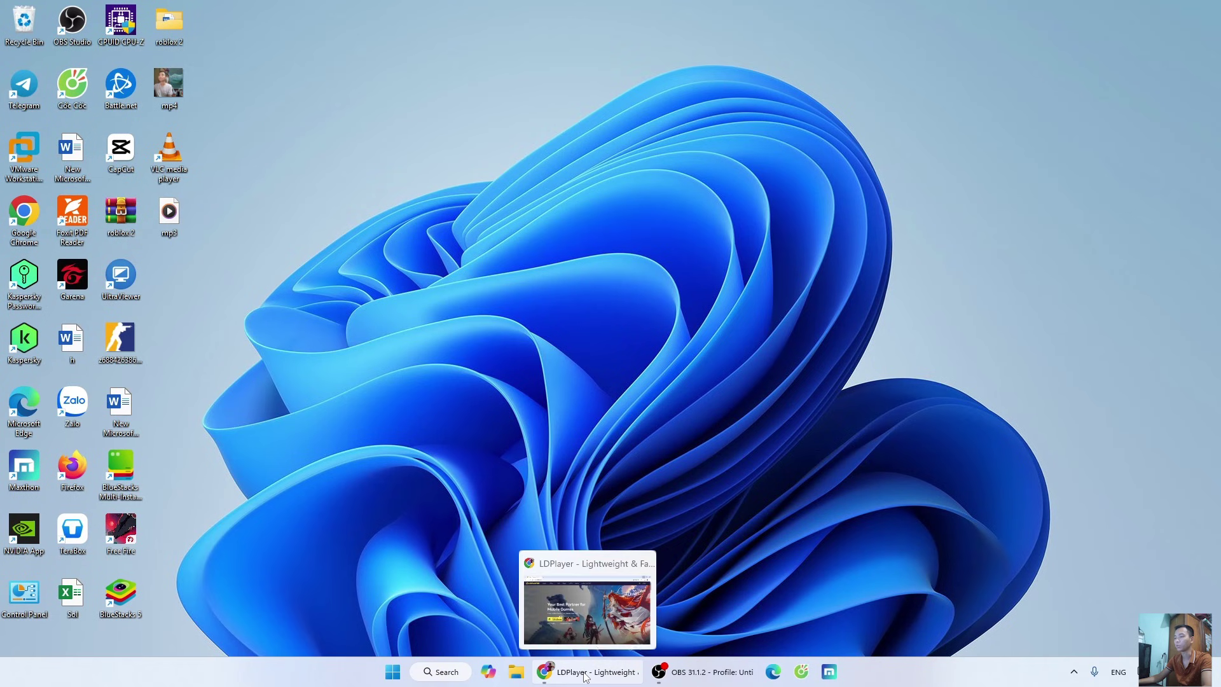
click(585, 675)
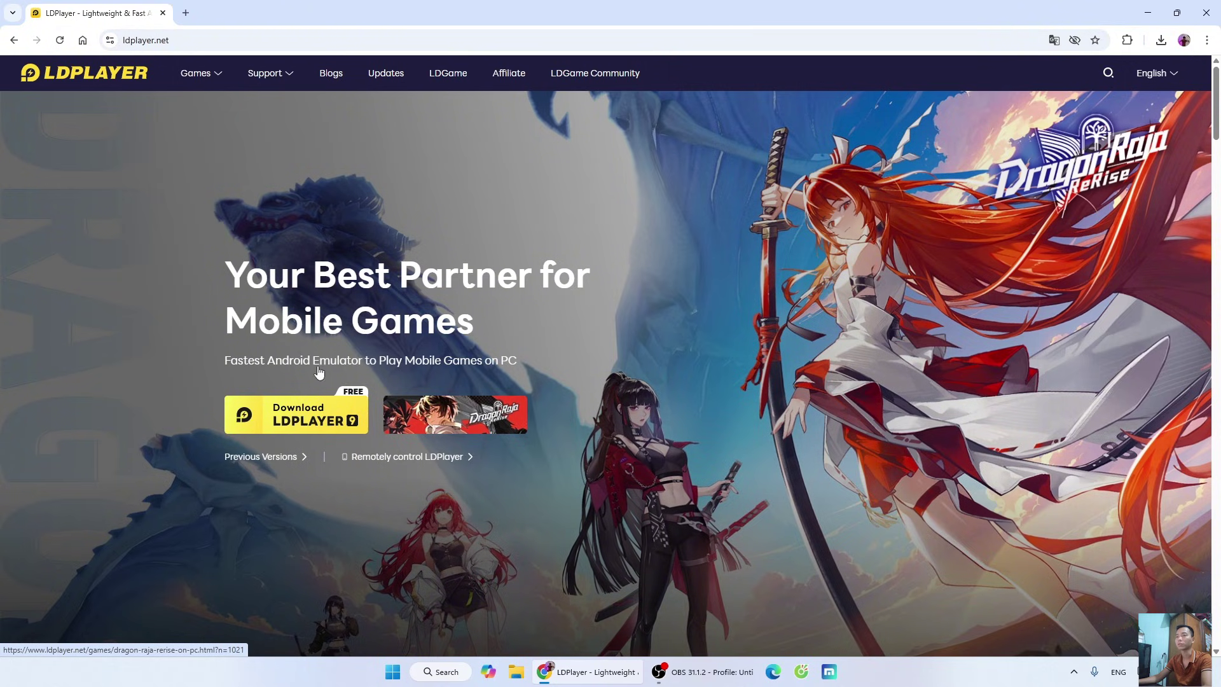
click(305, 420)
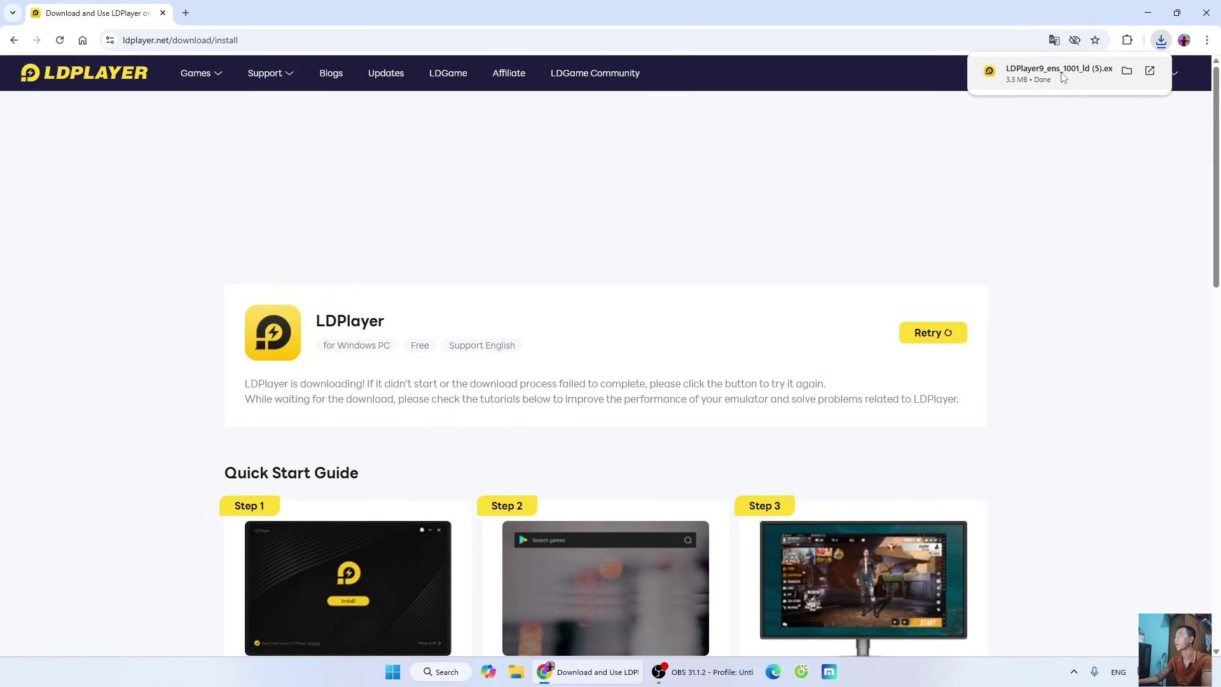
click(1063, 77)
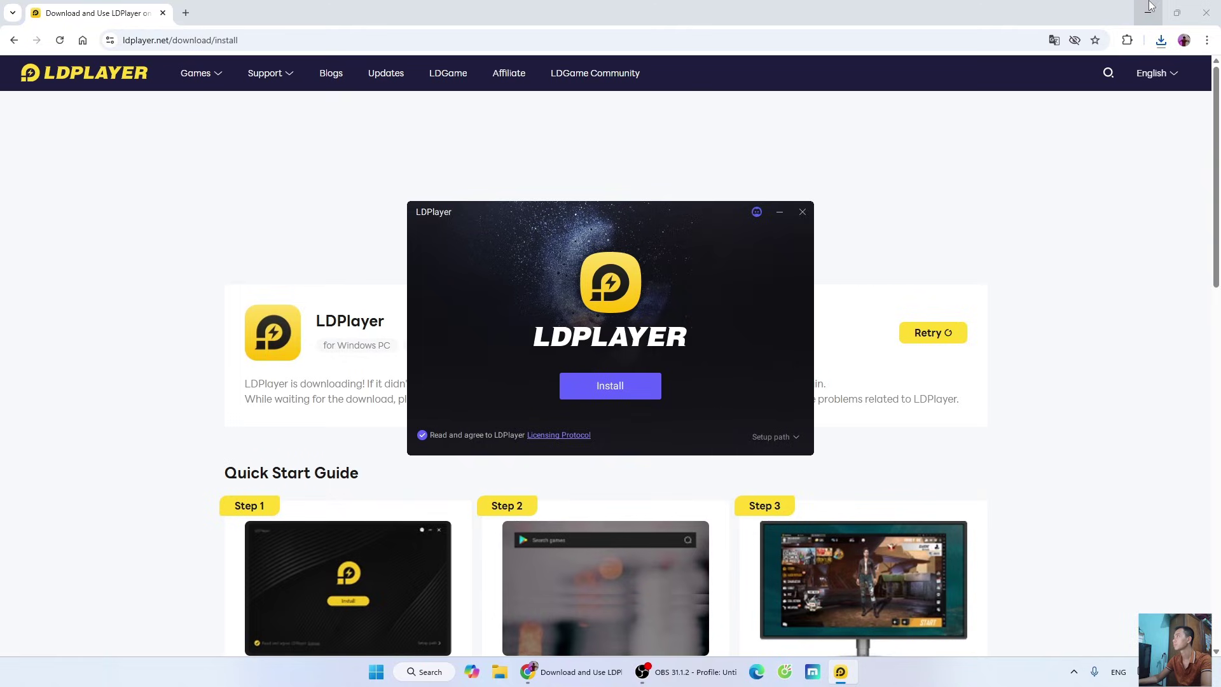
click(1148, 10)
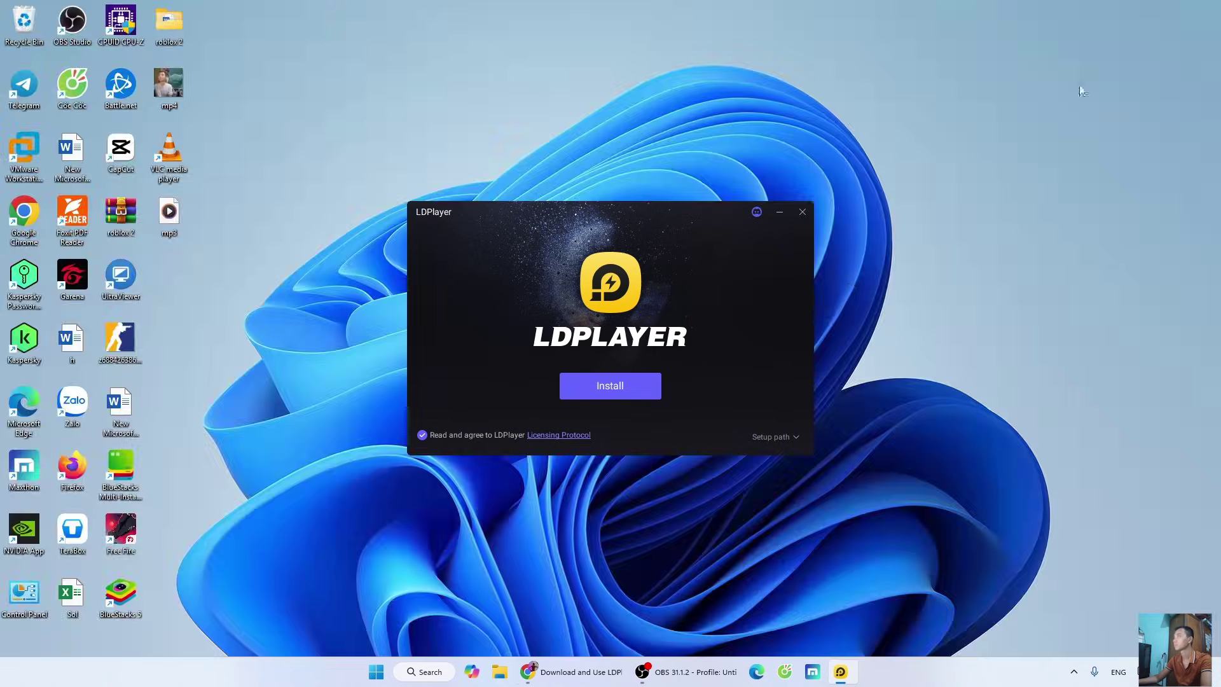
click(627, 394)
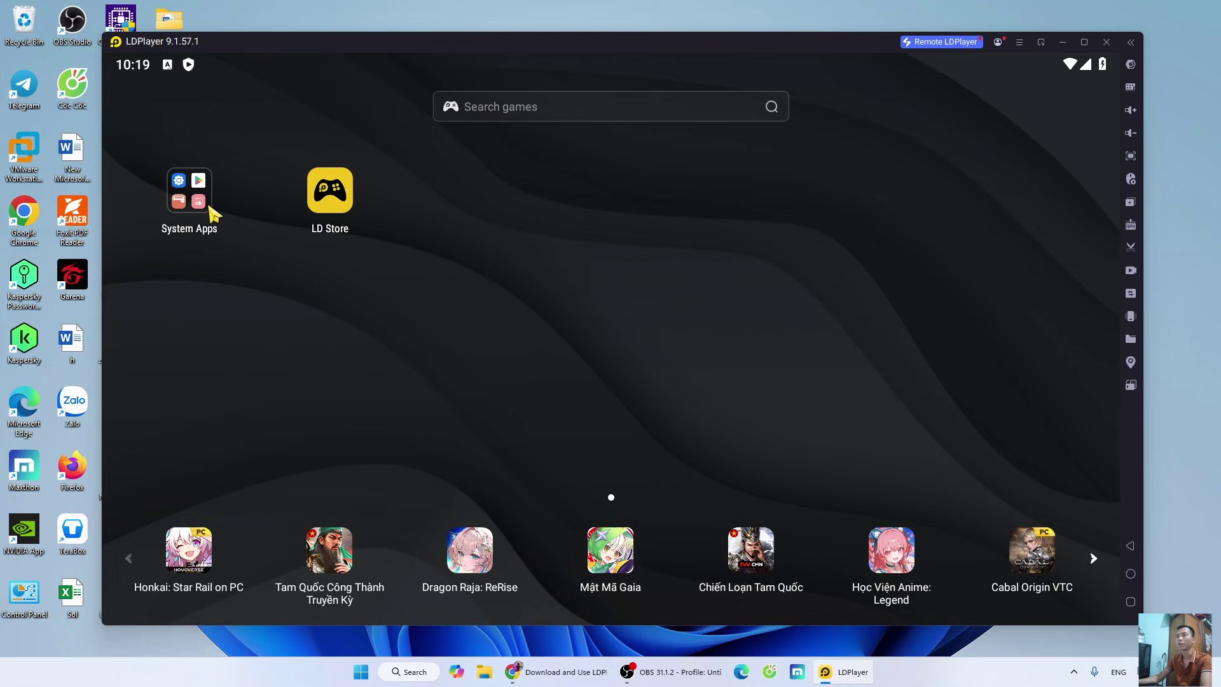
- Open the Play Store from the System Apps folder and start the Google account sign-in
click(188, 202)
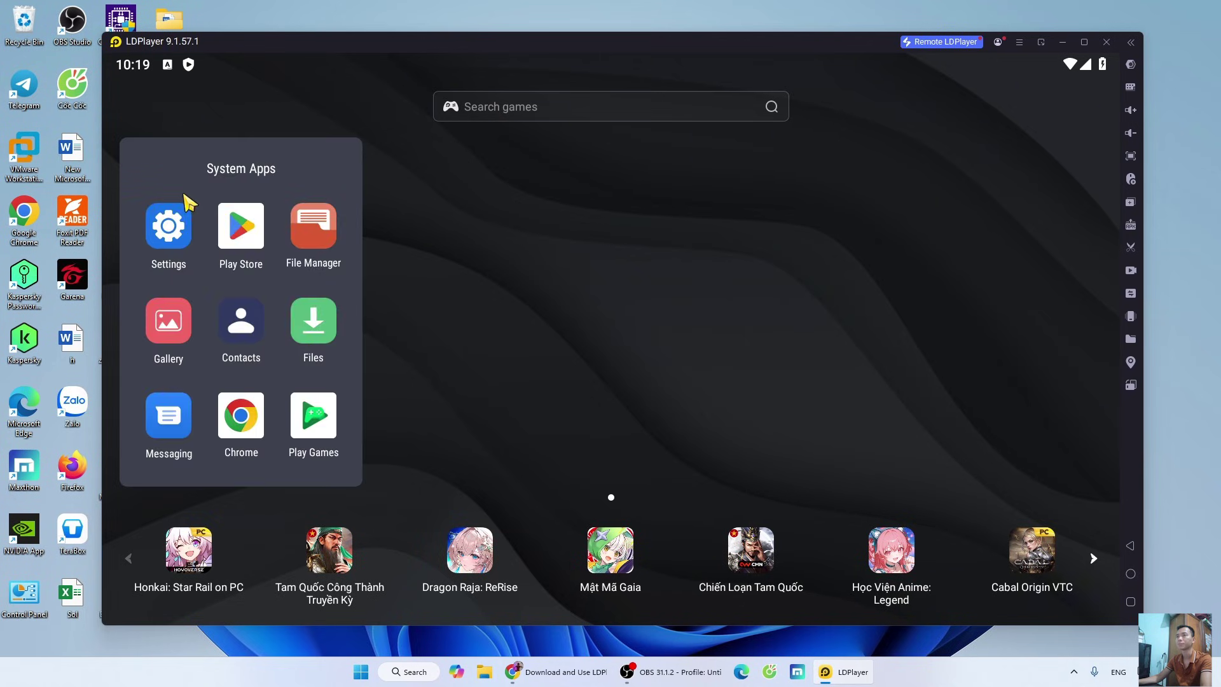
click(230, 235)
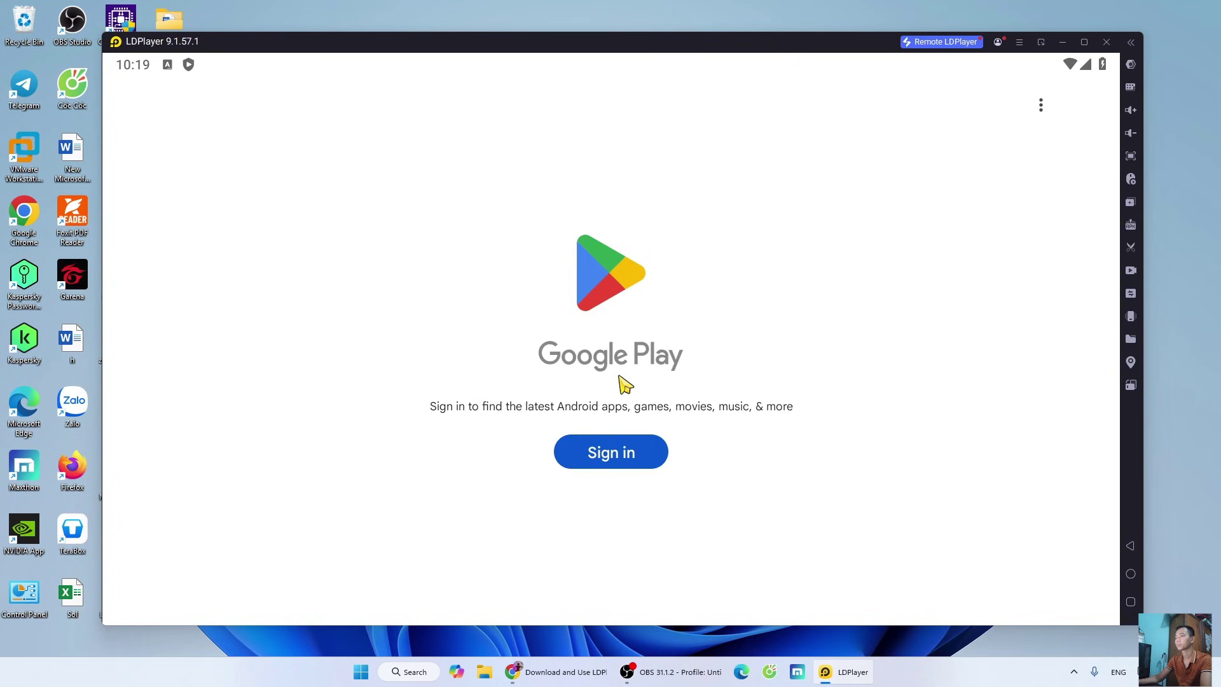
click(620, 450)
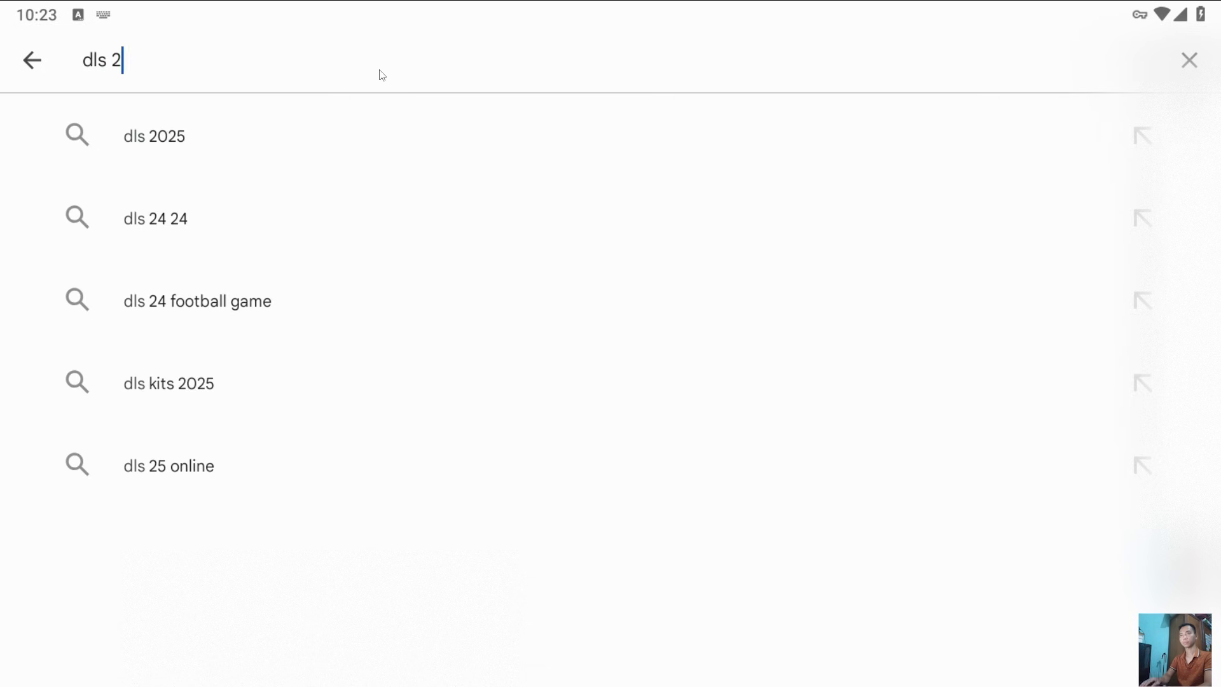
- Search the Play Store for dls 25, install Dream League Soccer 2025 and close the store
click(141, 136)
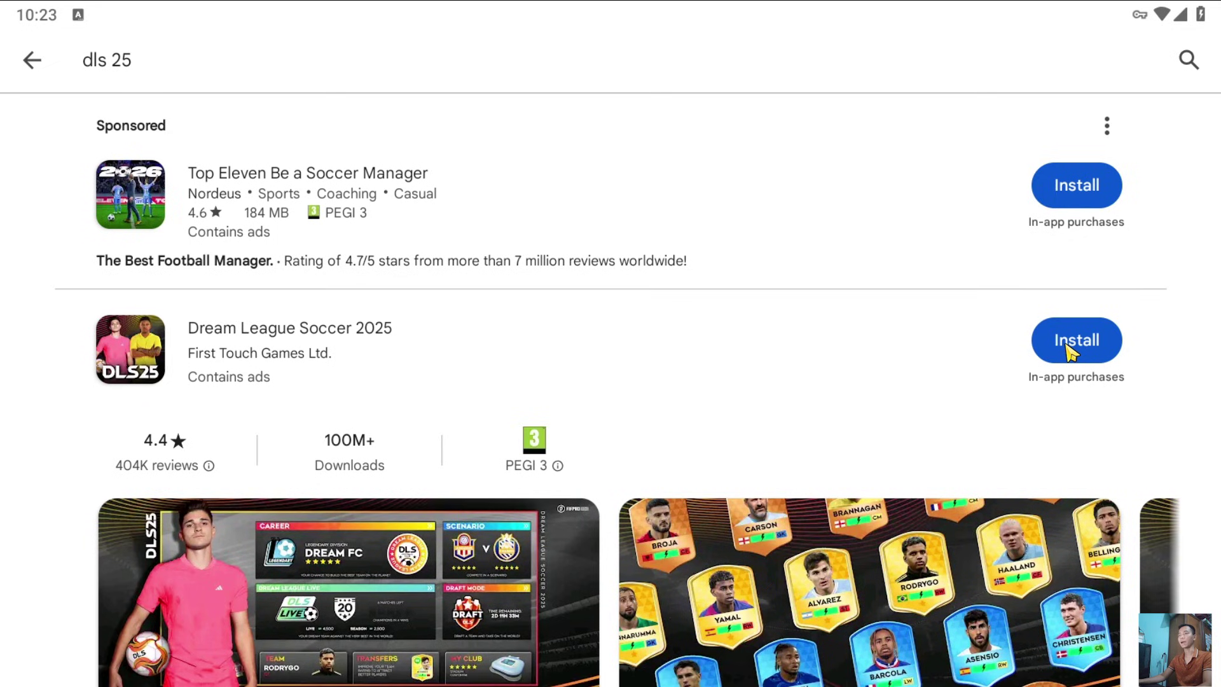
click(1074, 344)
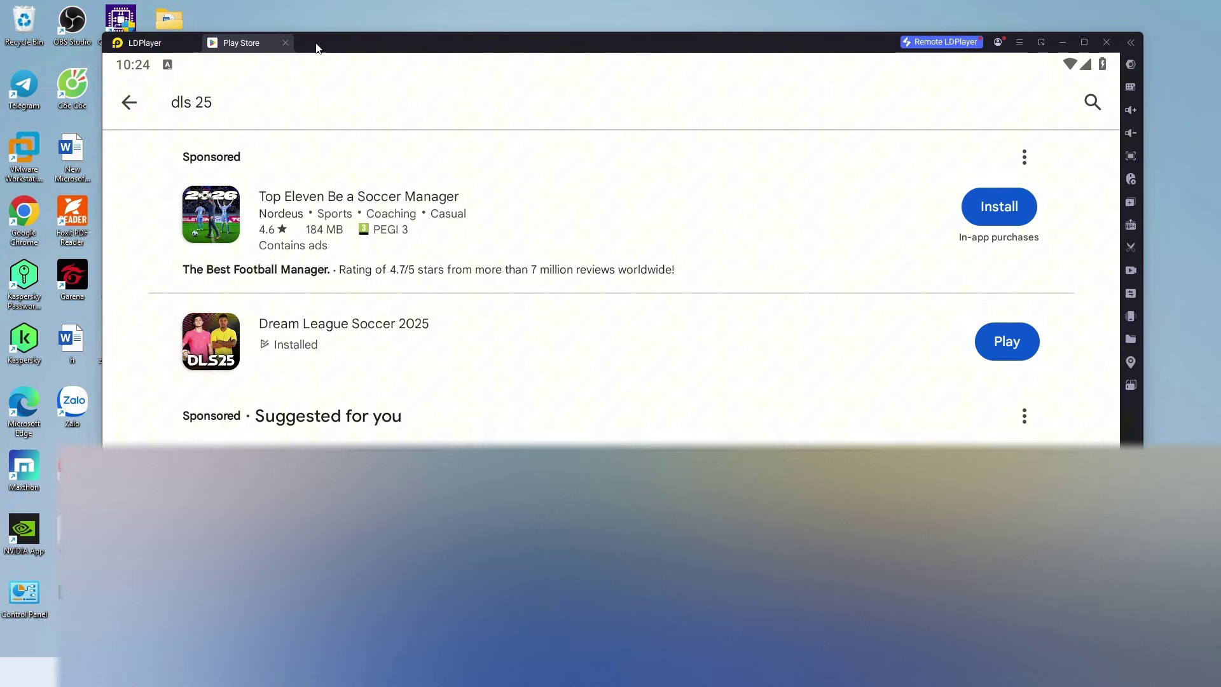
click(284, 44)
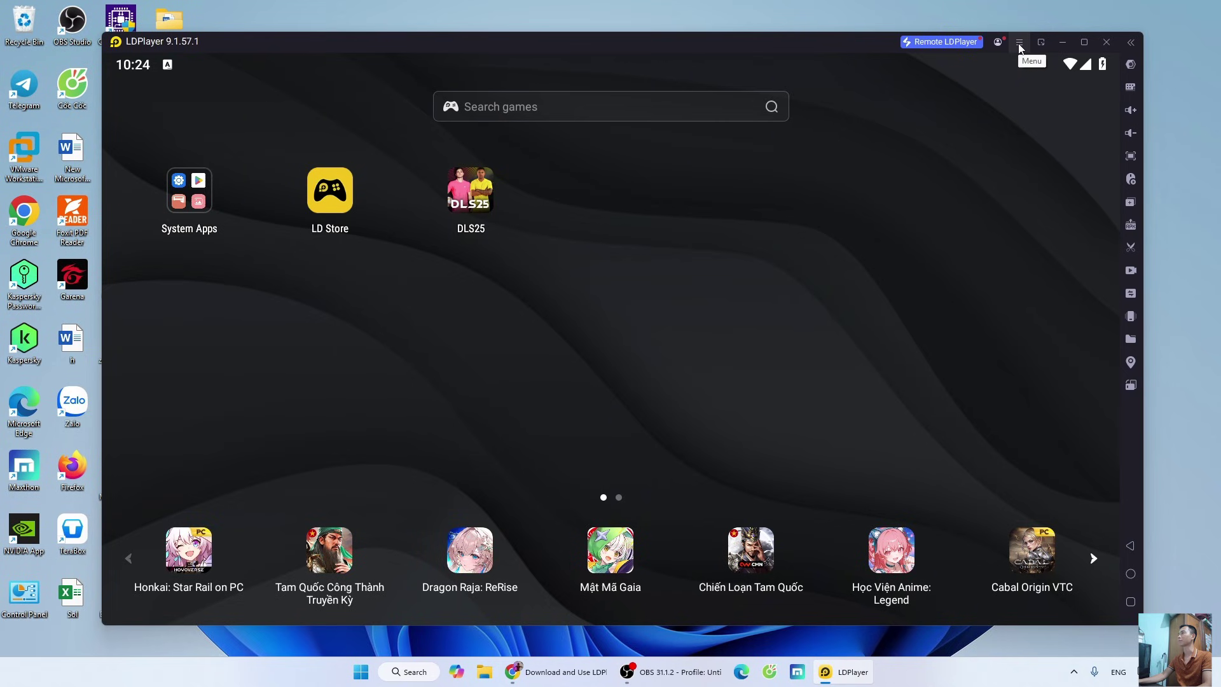
- Set the emulator's tablet display resolution to 1920 x 1080 (DPI 280) in the settings
click(1019, 44)
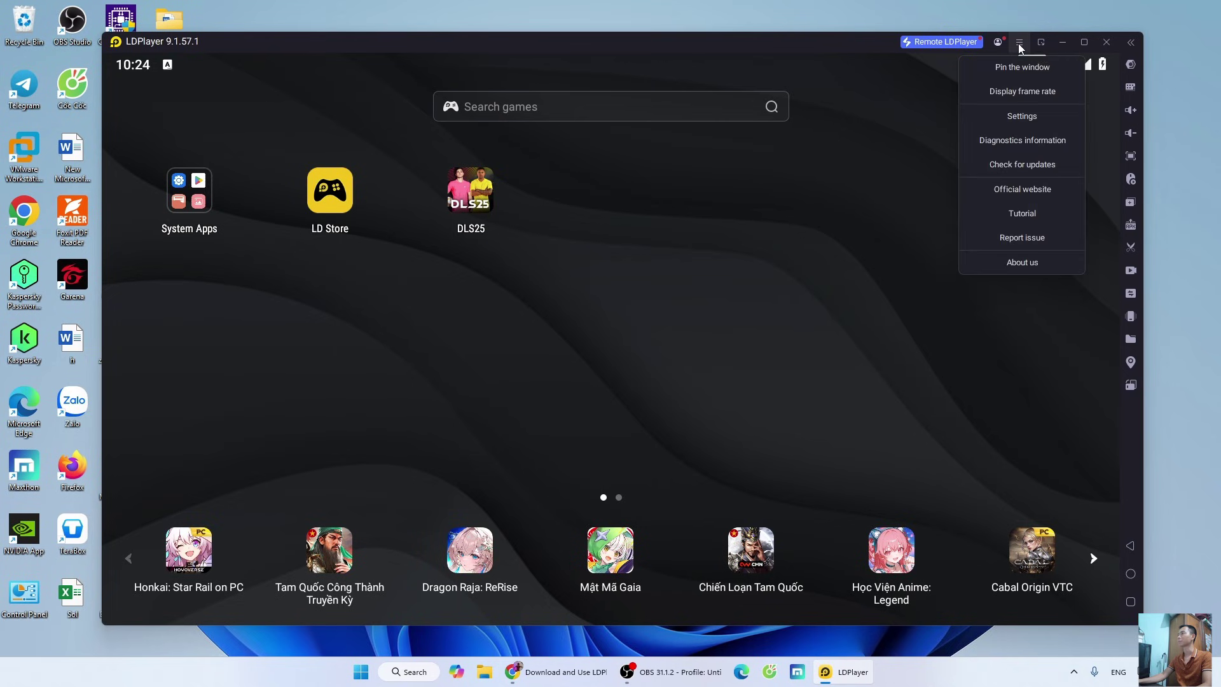
click(1027, 120)
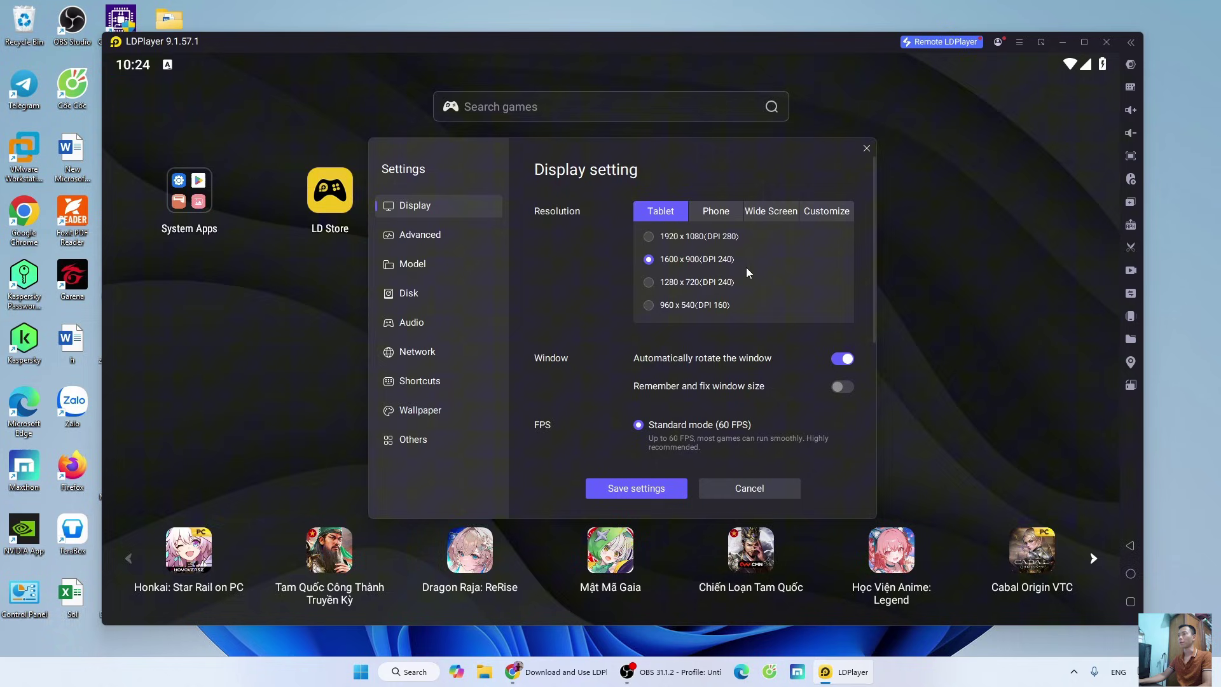
click(697, 241)
click(697, 264)
click(669, 310)
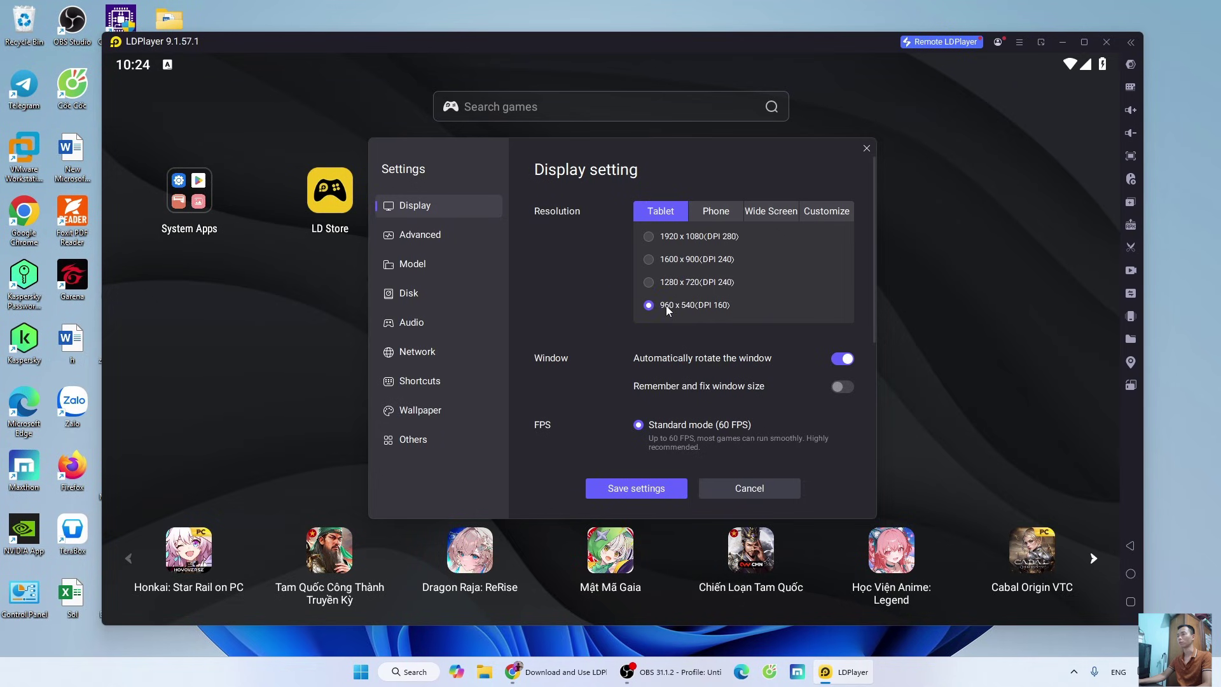
click(683, 237)
- Enable High FPS mode (90-240 FPS) at 240 FPS and turn on V-sync
drag(872, 259, 862, 360)
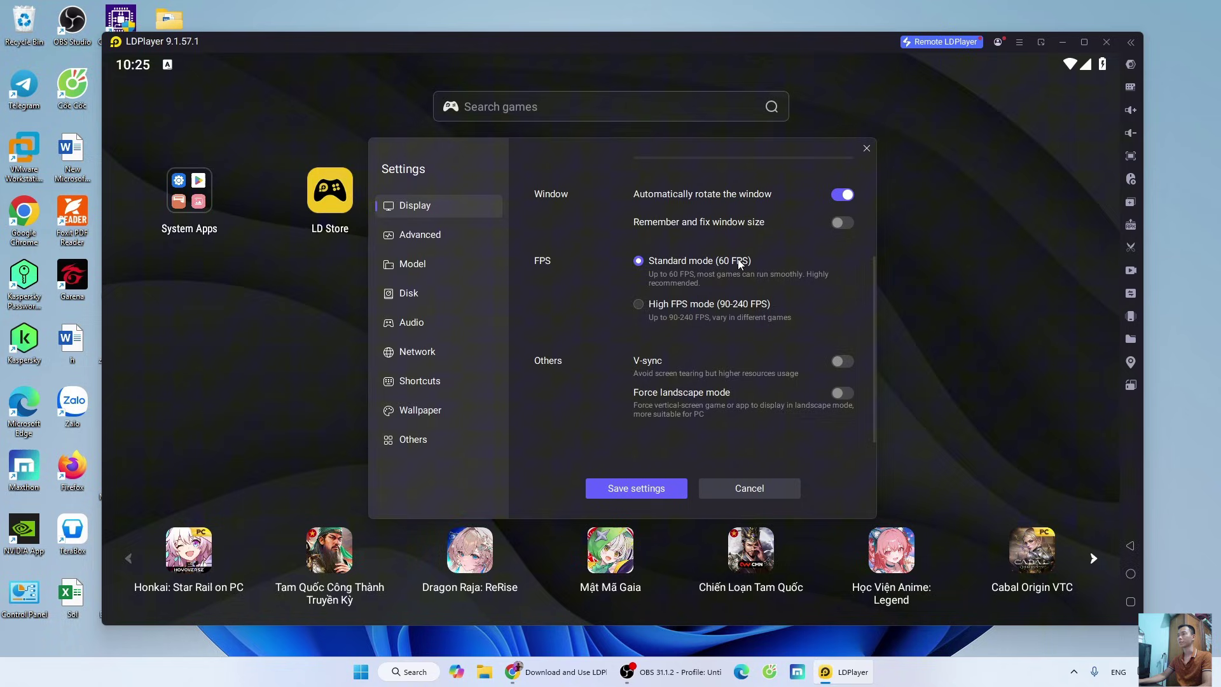
click(636, 305)
click(623, 384)
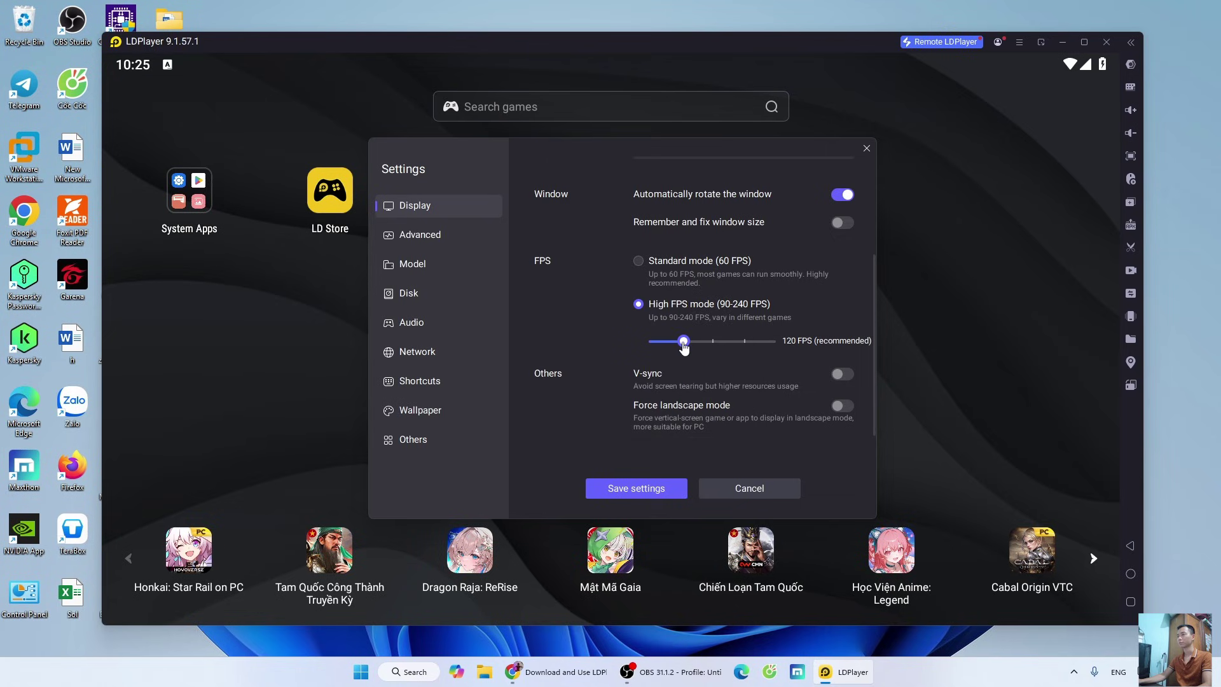
drag(684, 342, 819, 347)
scroll(871, 348, down, 1)
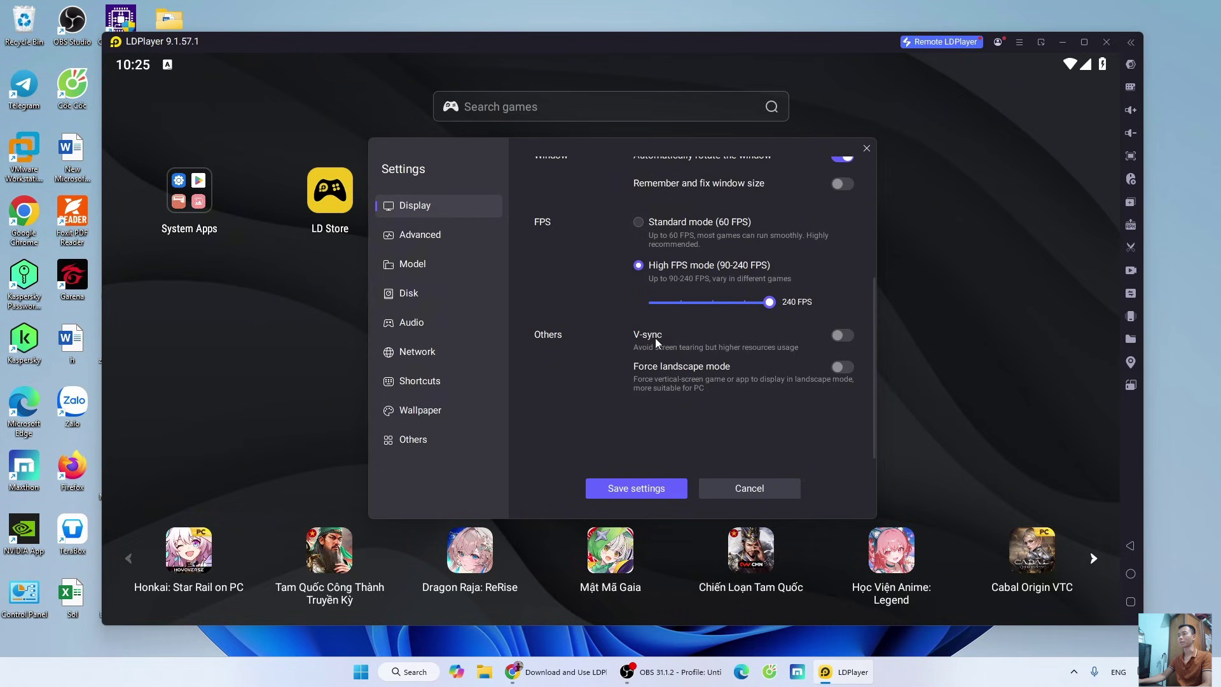
click(846, 339)
- Review the CPU and RAM settings, and set the emulated phone brand to ROG with the ROG 8 Pro model
click(432, 234)
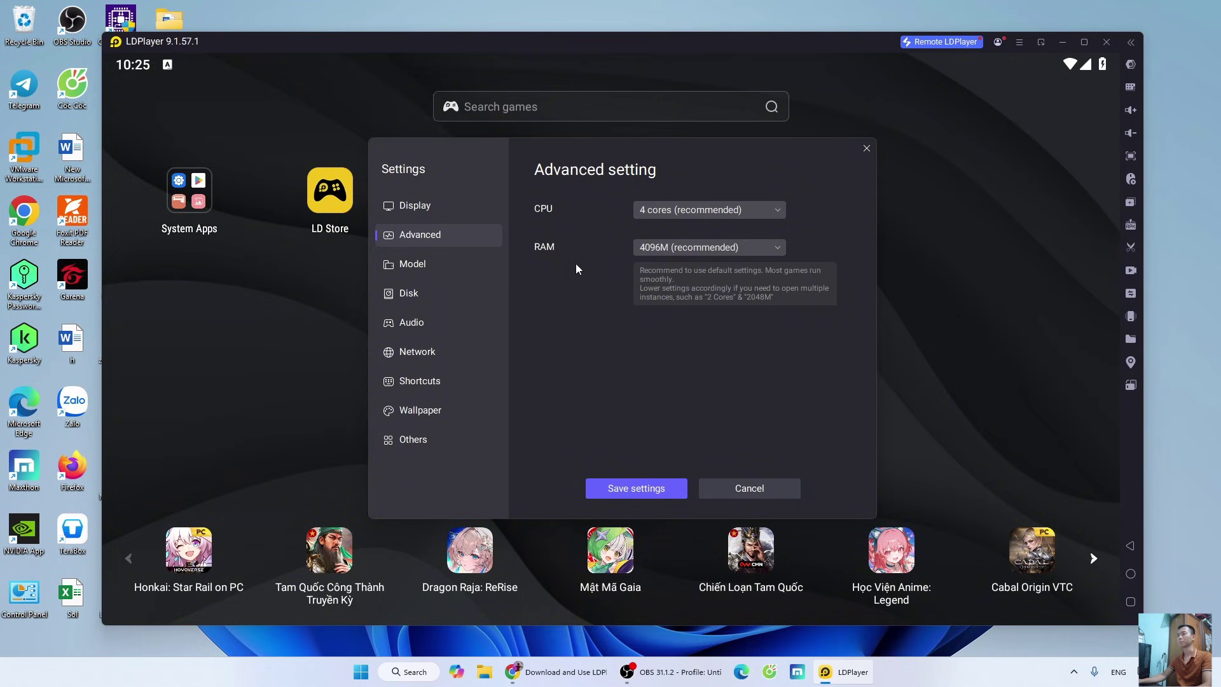
click(424, 266)
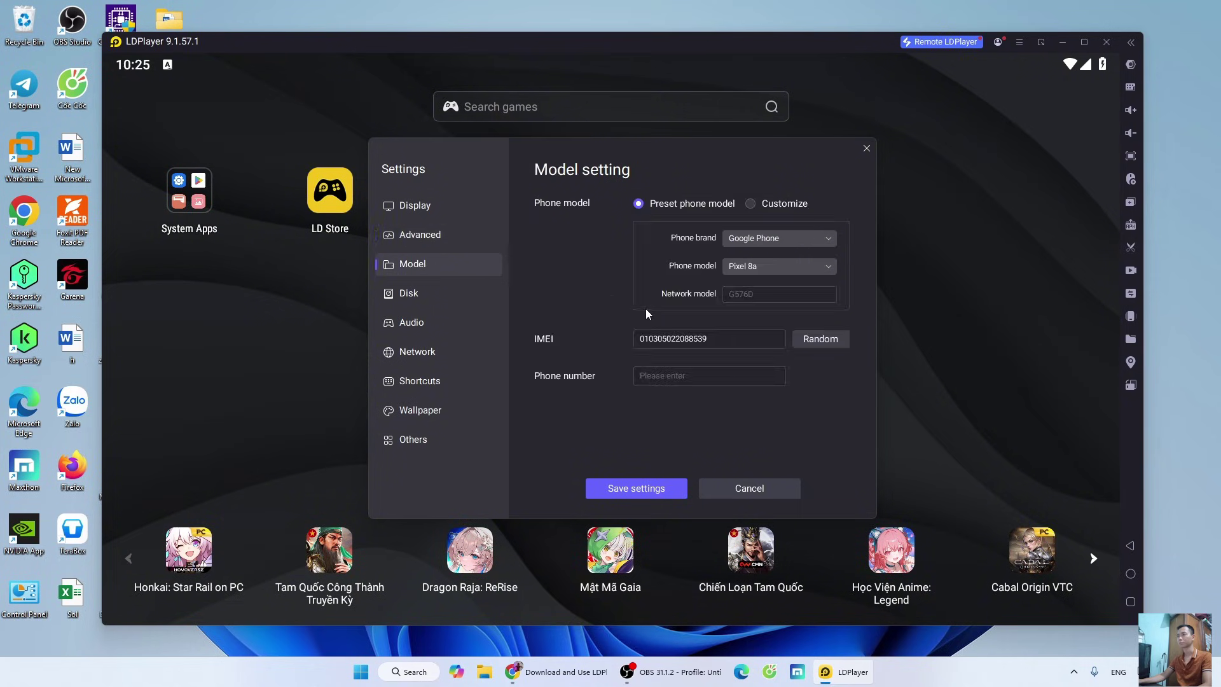
click(820, 244)
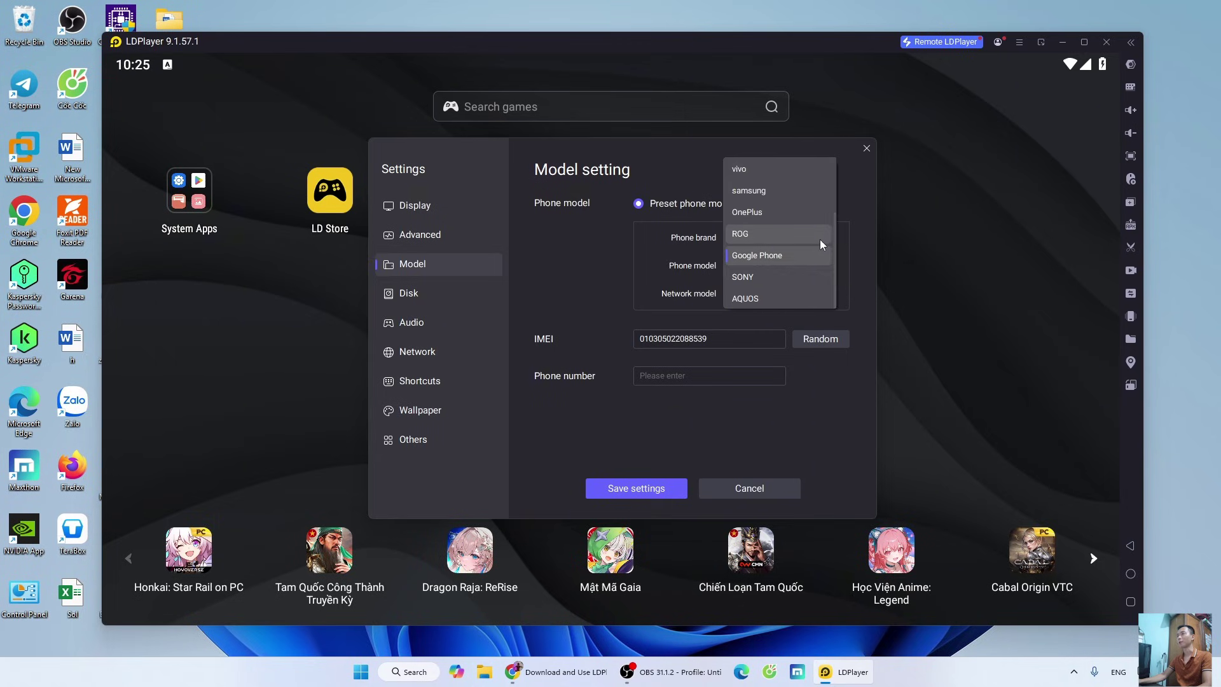
click(812, 238)
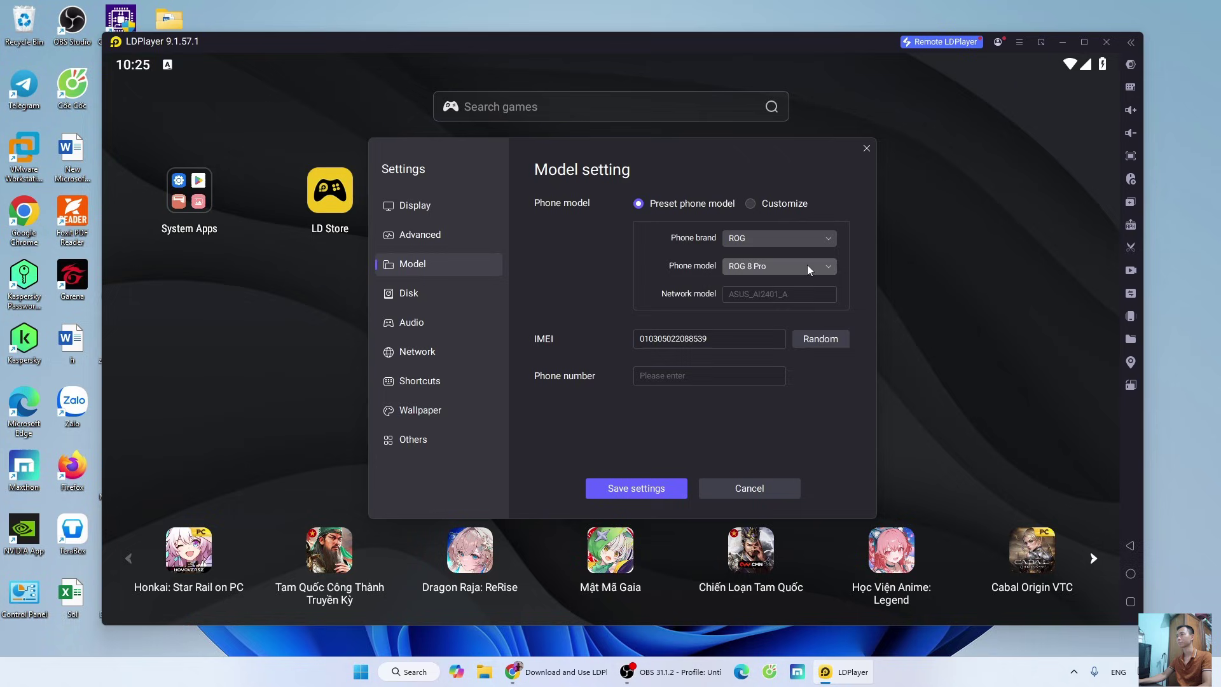
click(807, 265)
click(787, 266)
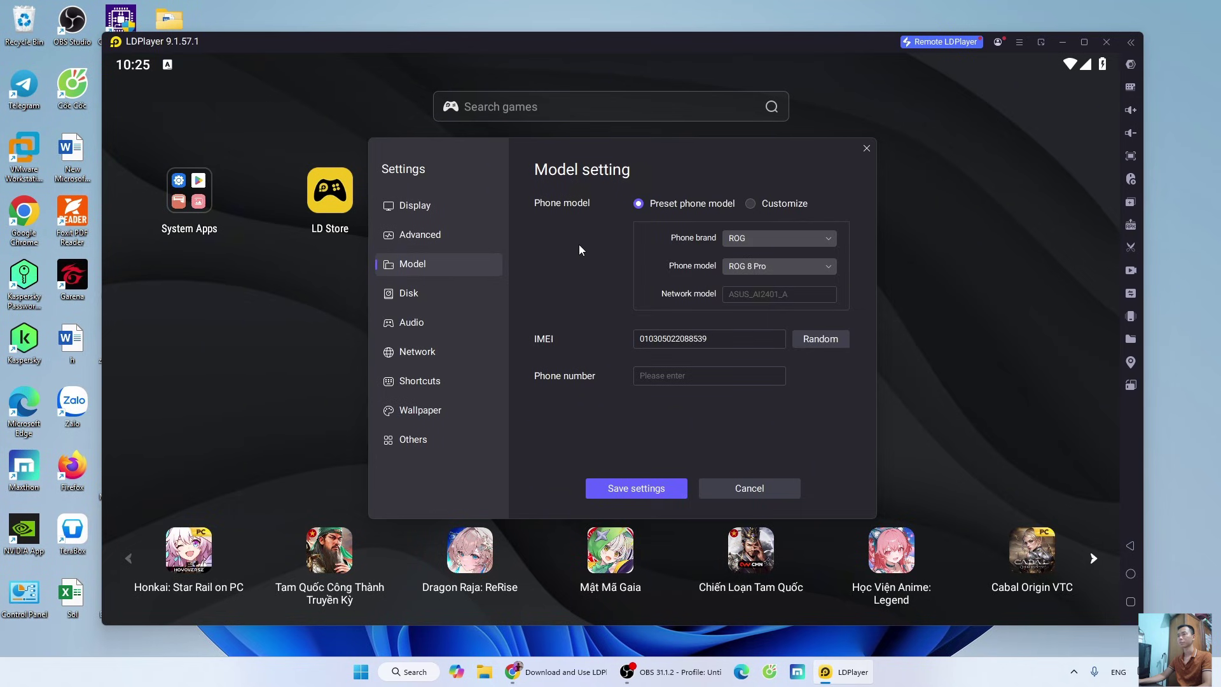
- Save the emulator settings and restart LDPlayer to apply them
click(646, 489)
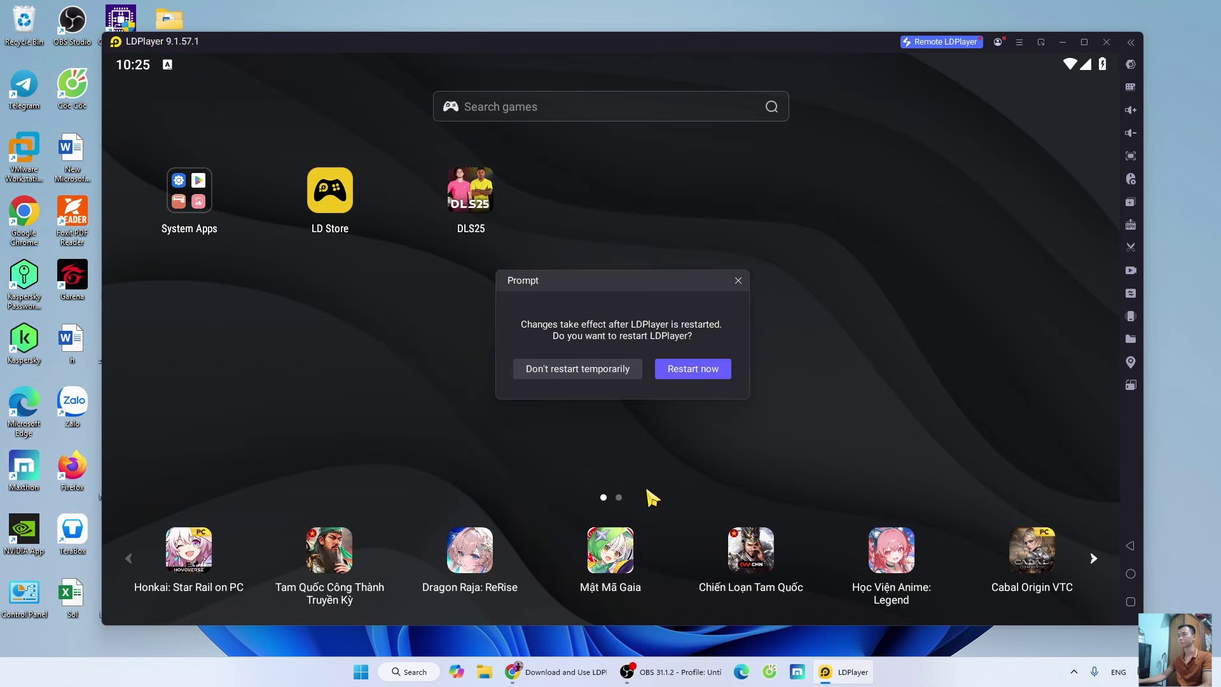
click(694, 372)
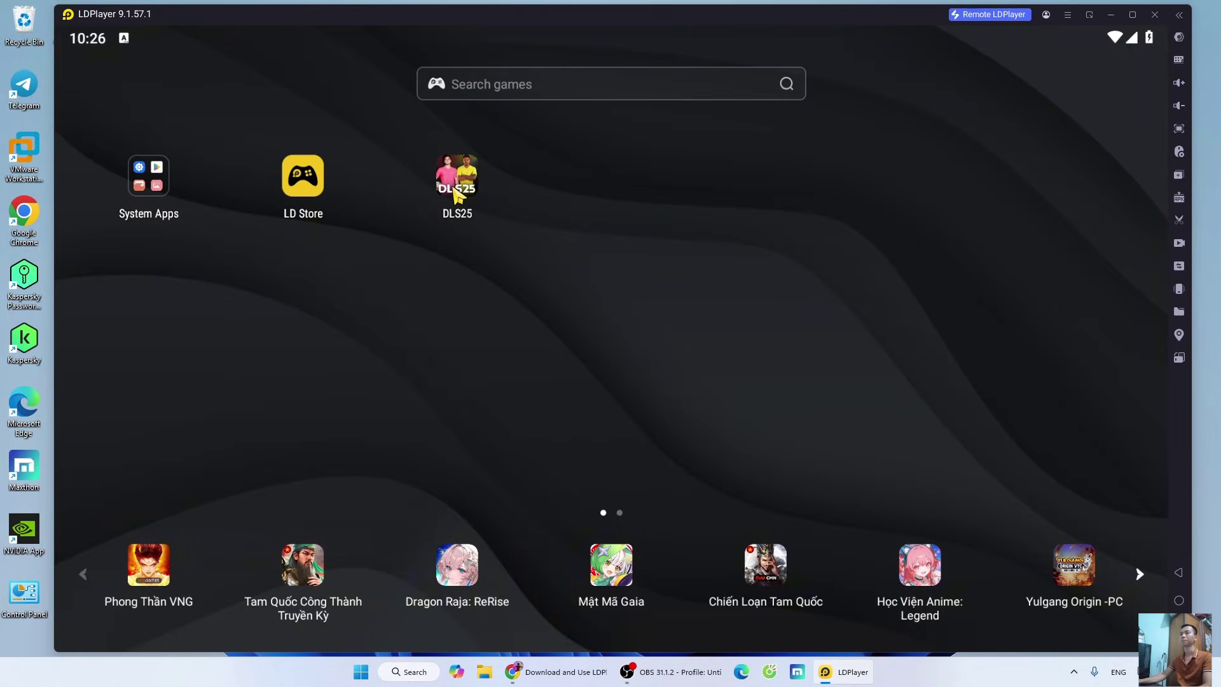
- Launch DLS25 and test moving the player up and down in the match
click(455, 194)
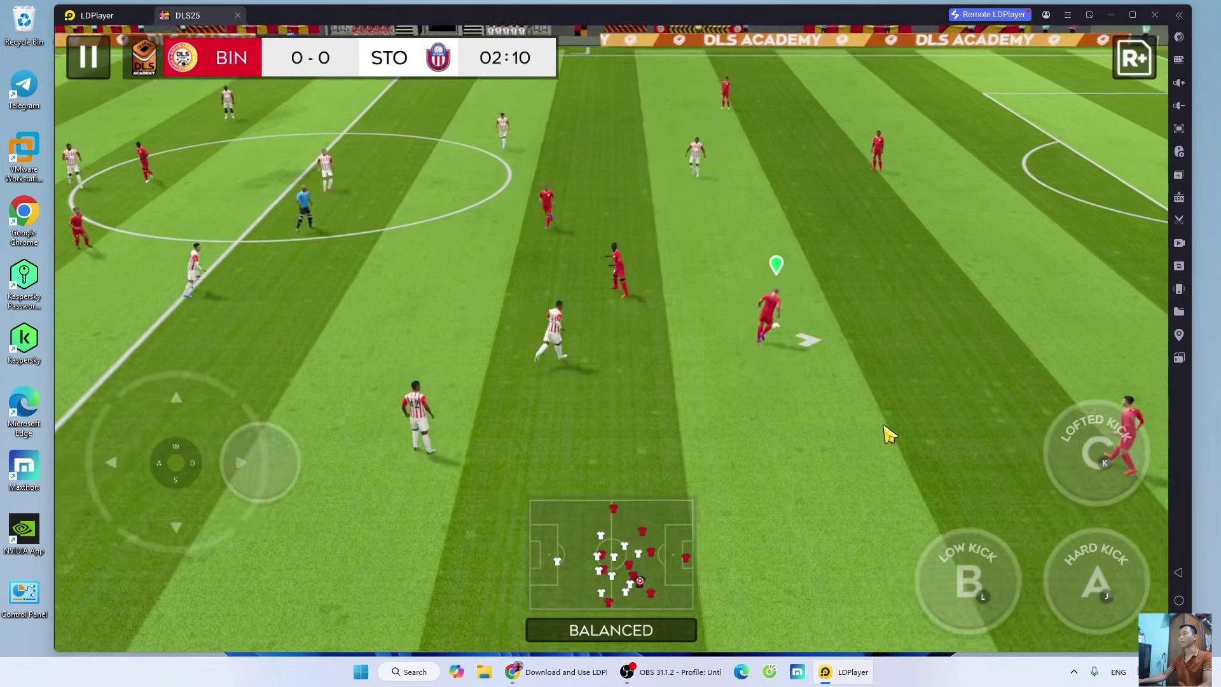
key(w)
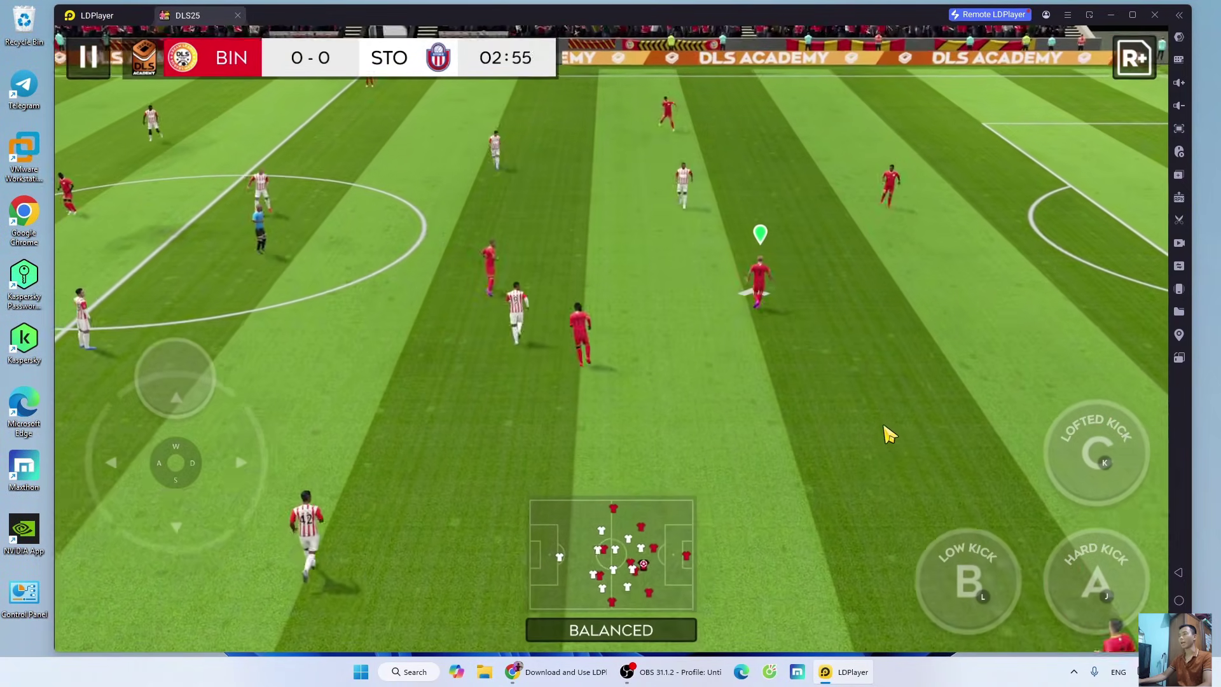
key(s)
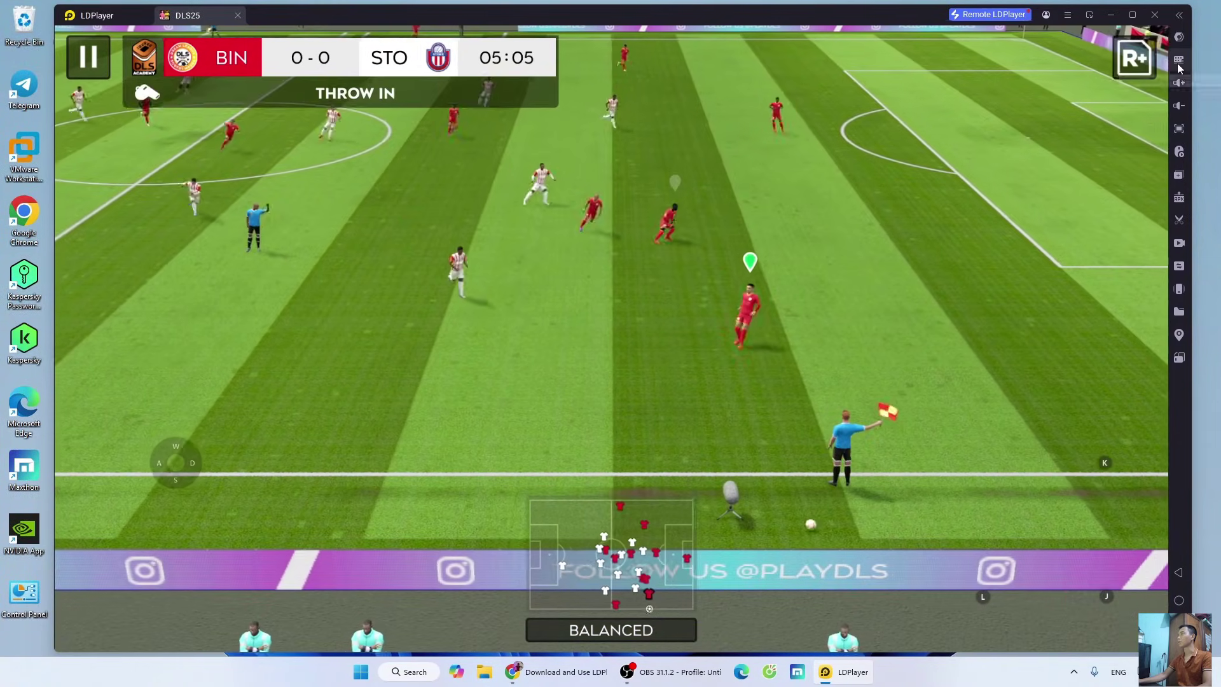
- Reposition the WASD movement control slightly lower and to the right in the keymap settings, and save the keymap
click(1177, 61)
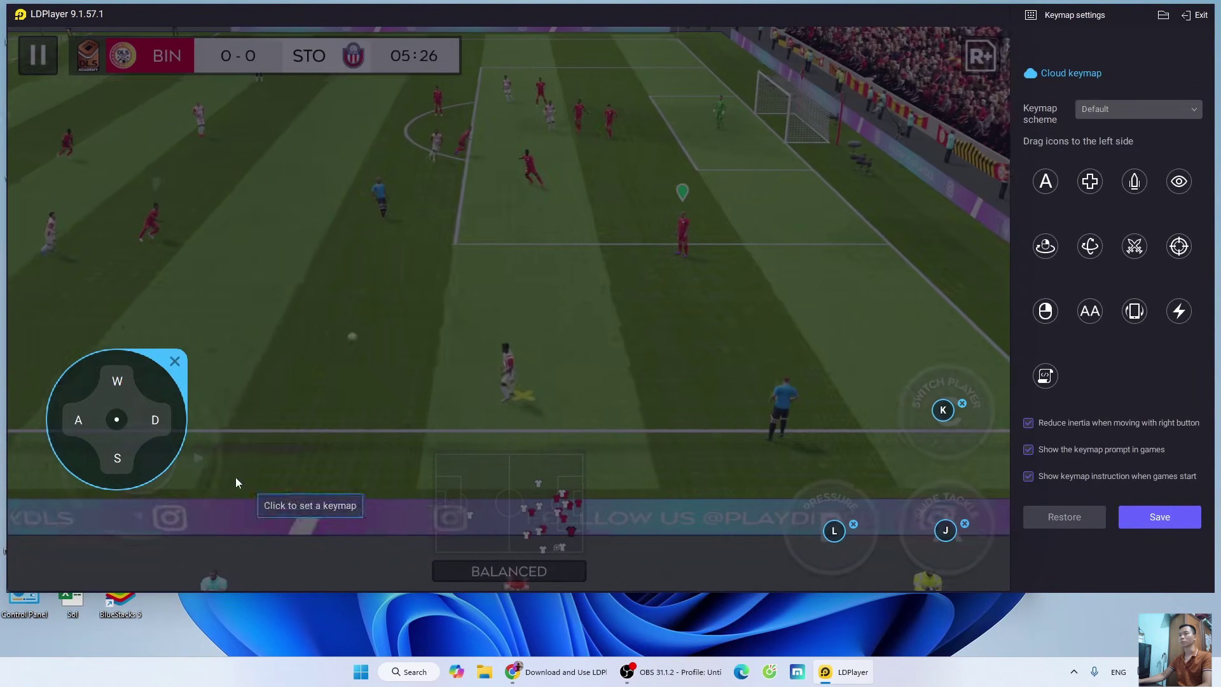
drag(116, 419, 133, 454)
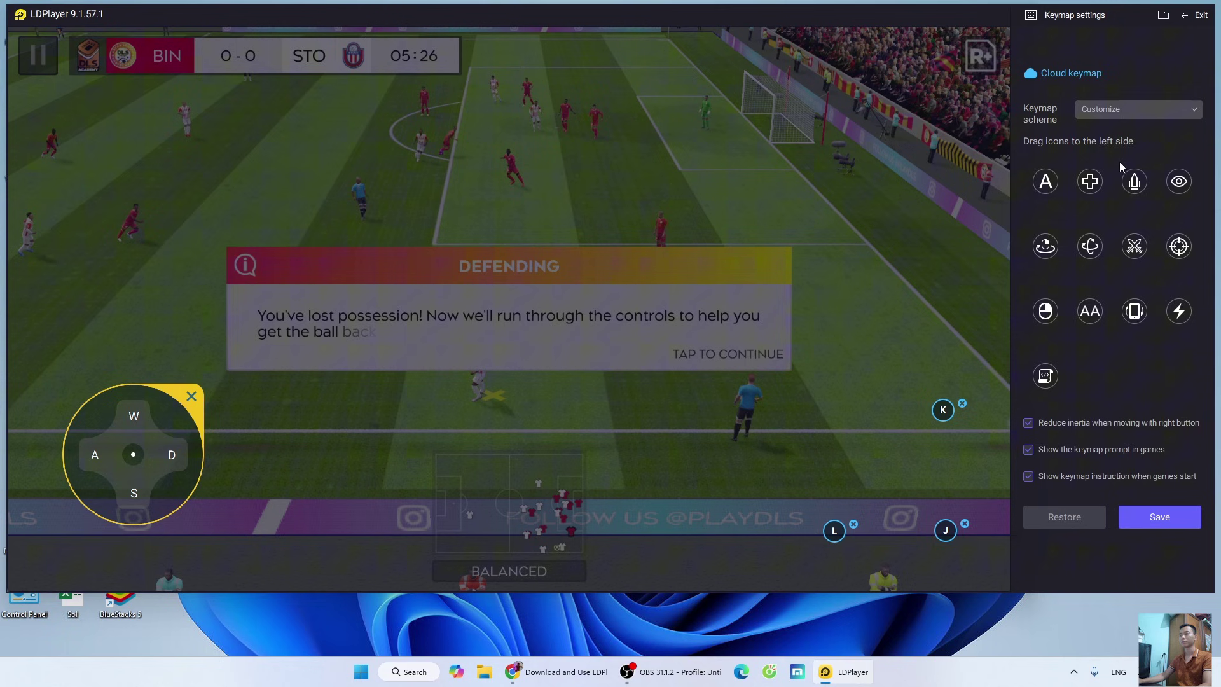
click(1159, 516)
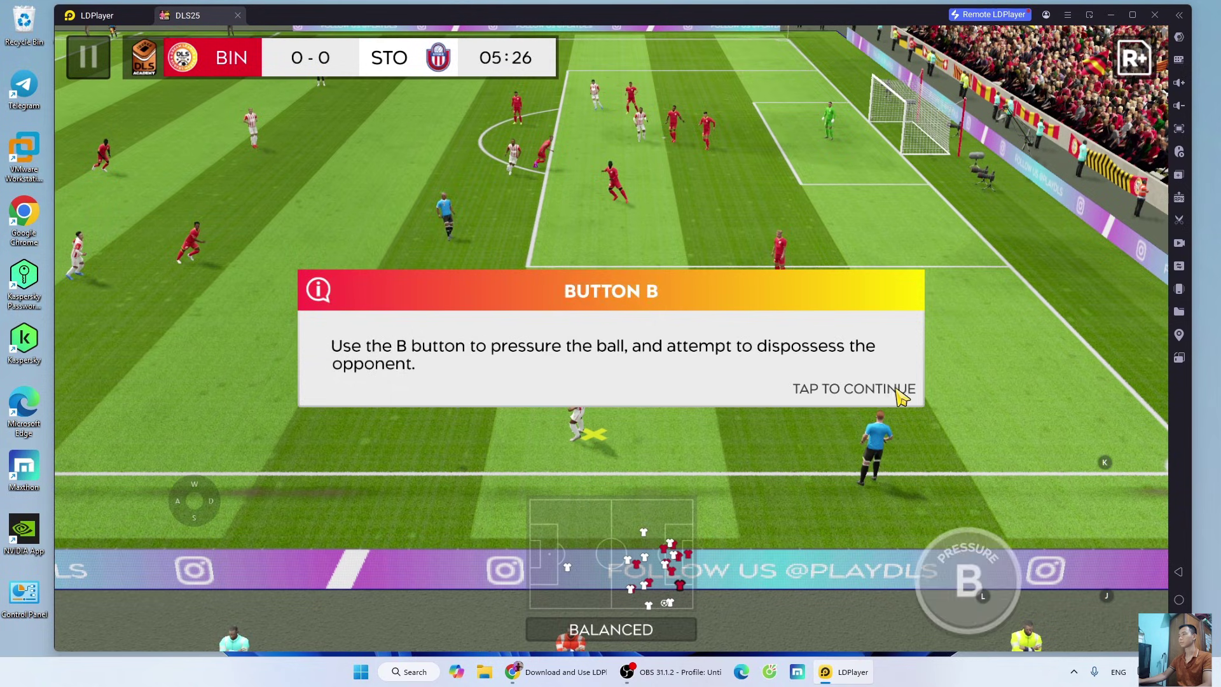
- Dismiss the game's defending tutorial messages and move the player to the right
click(902, 396)
click(901, 390)
click(901, 391)
click(901, 390)
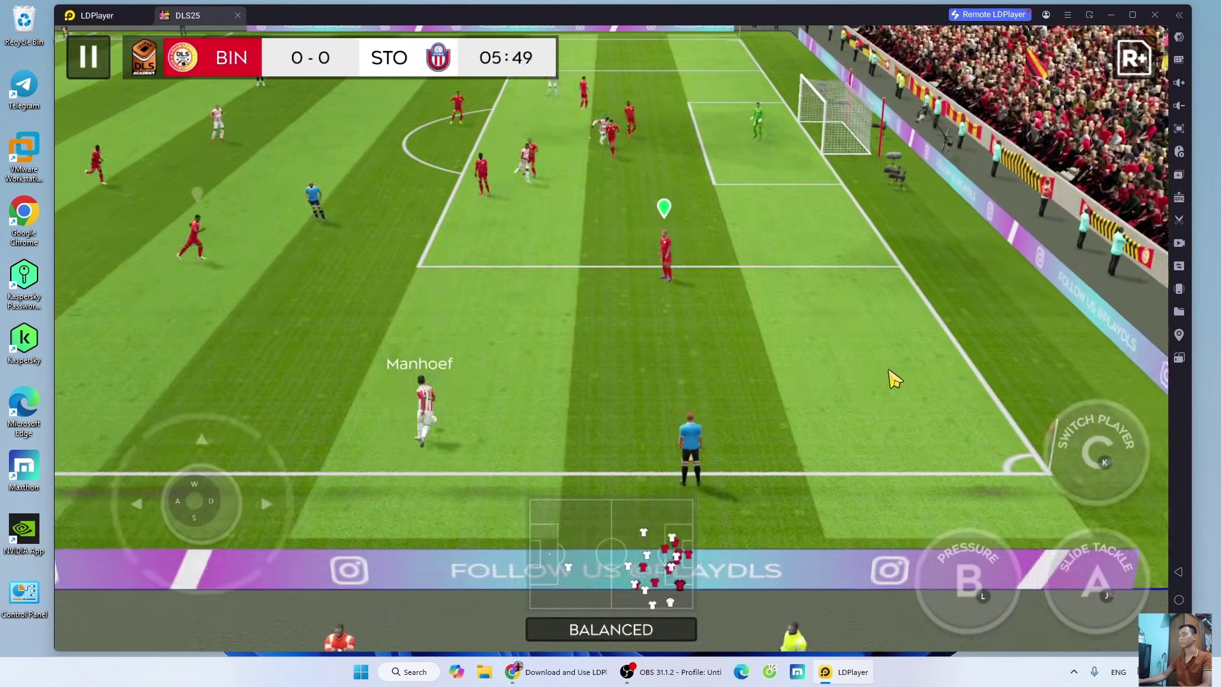
key(d)
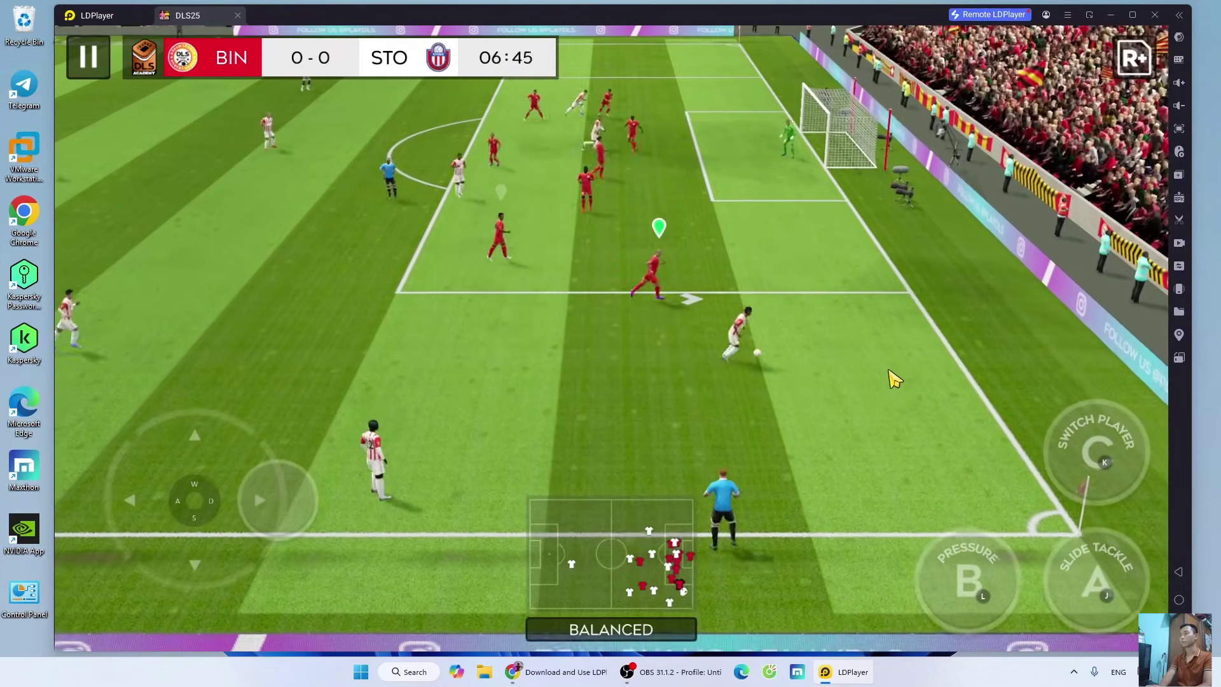
- Switch the game to full screen and back to the windowed view
key(F11)
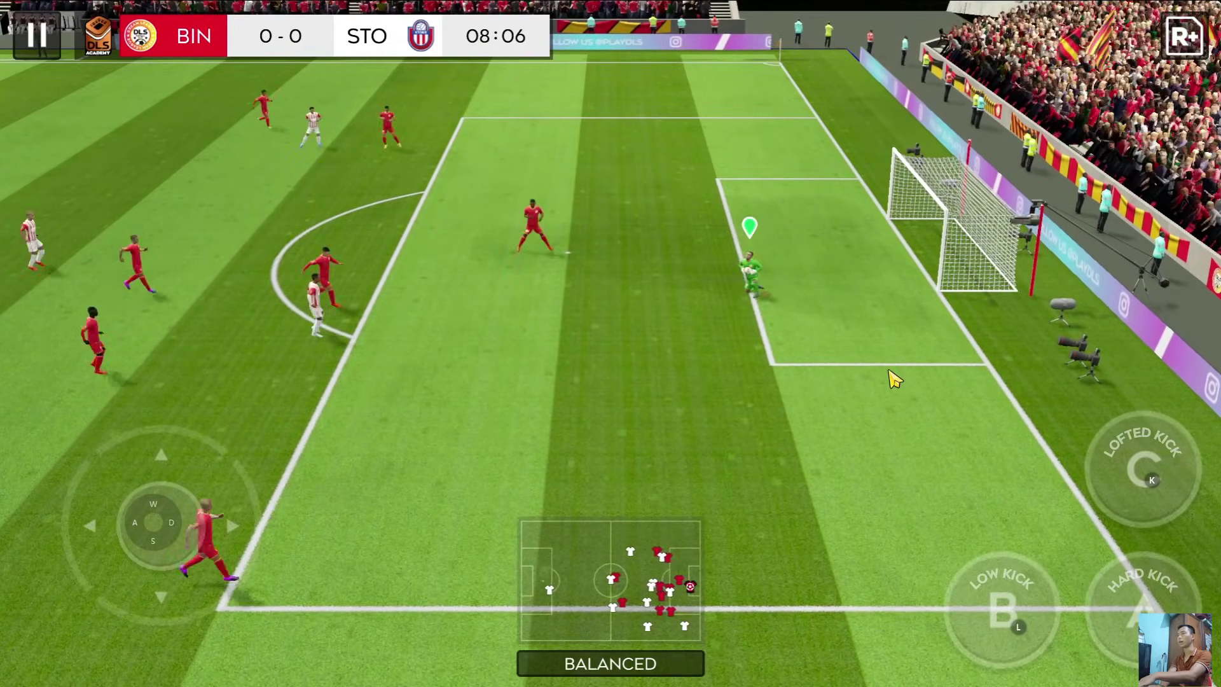
key(F11)
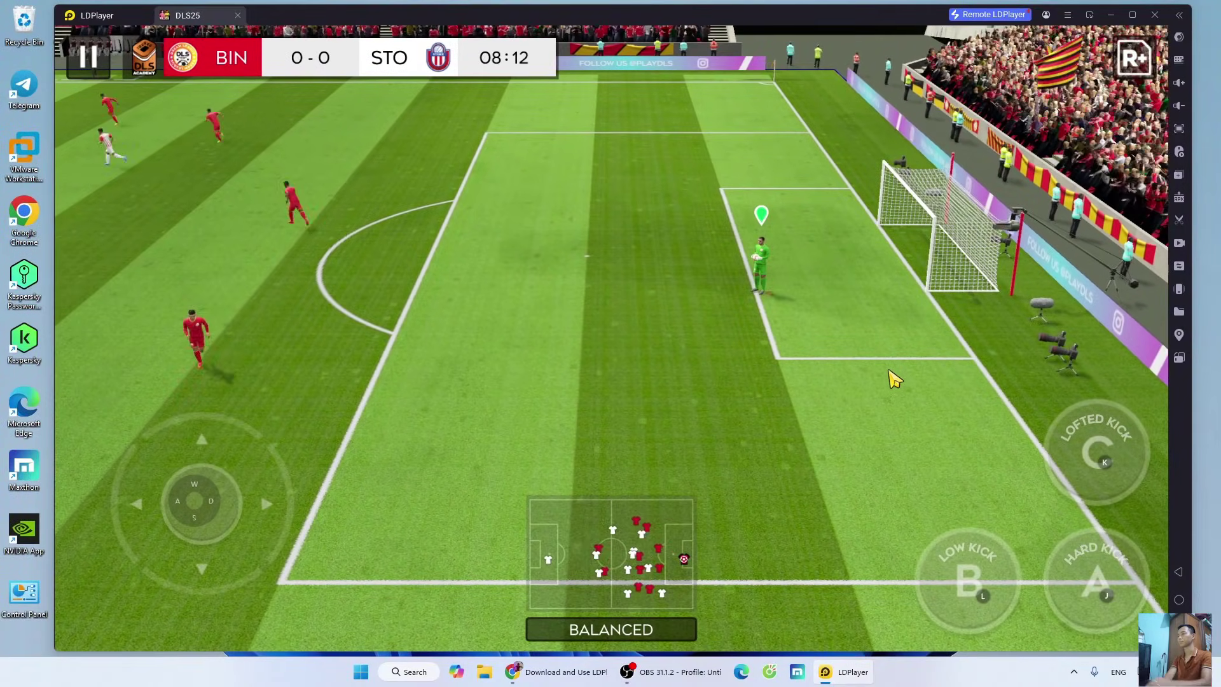